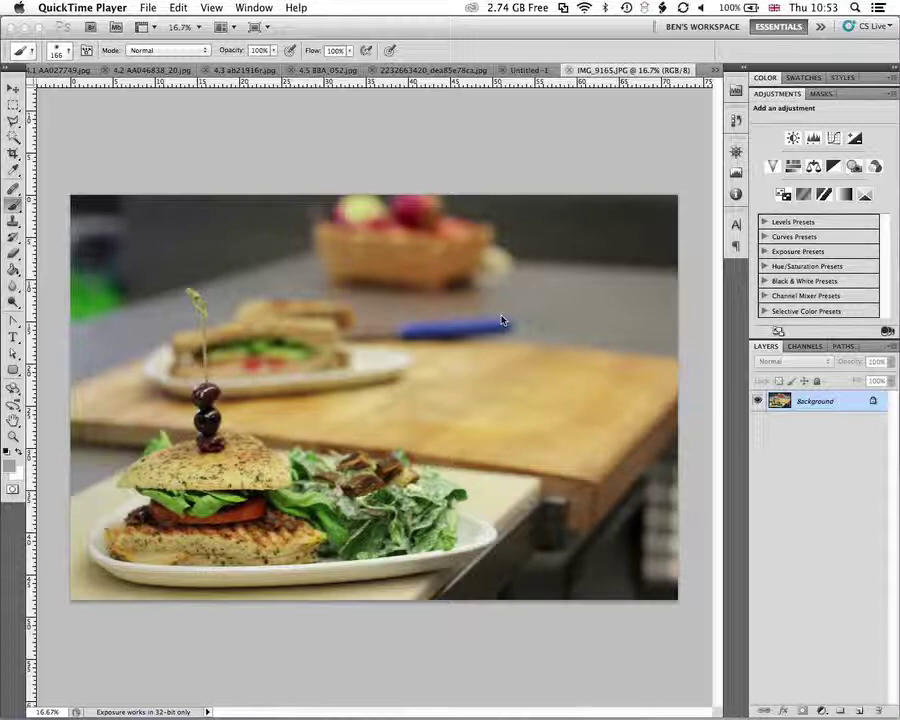
Step: Bring up the new fill or adjustment layer menu at the bottom of the Layers panel
{"action": "left_click", "coordinate": [821, 709]}
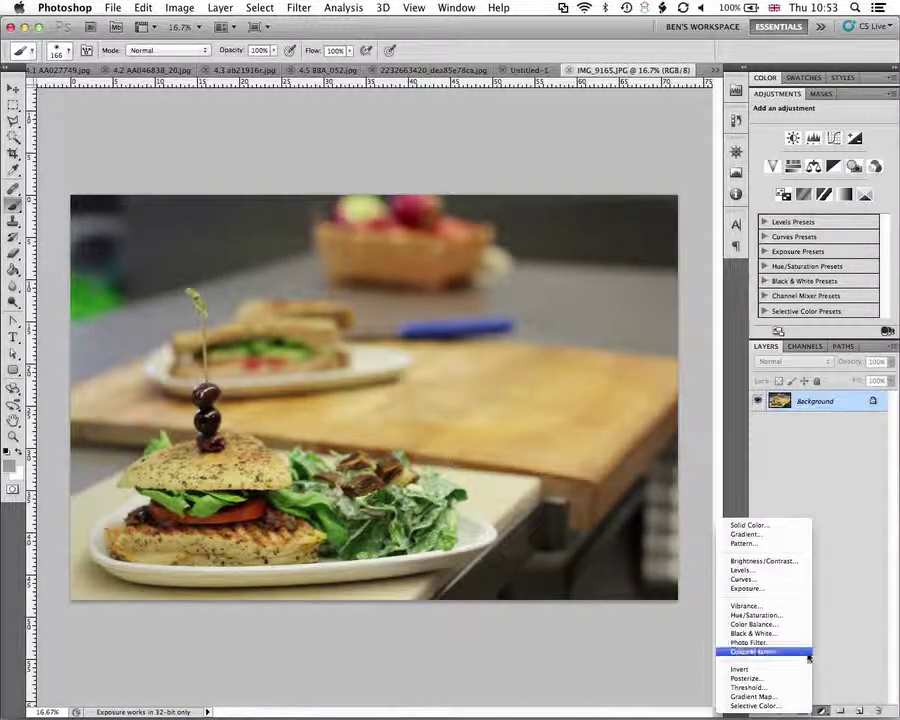
Step: Add a Levels adjustment layer and display the photo's RGB colour histogram
{"action": "left_click", "coordinate": [772, 571]}
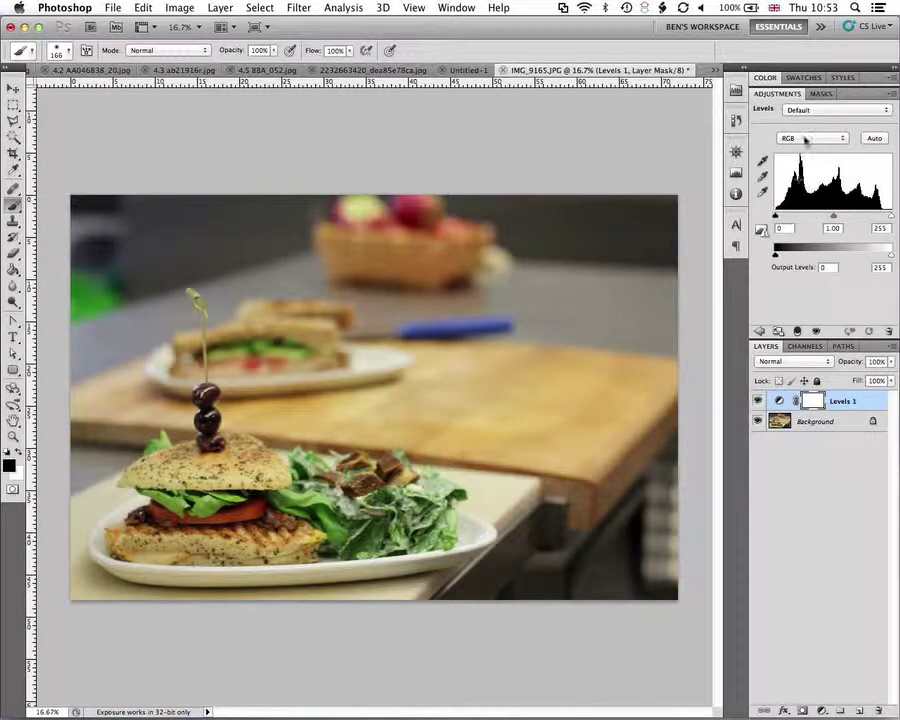
{"action": "left_click", "coordinate": [736, 172]}
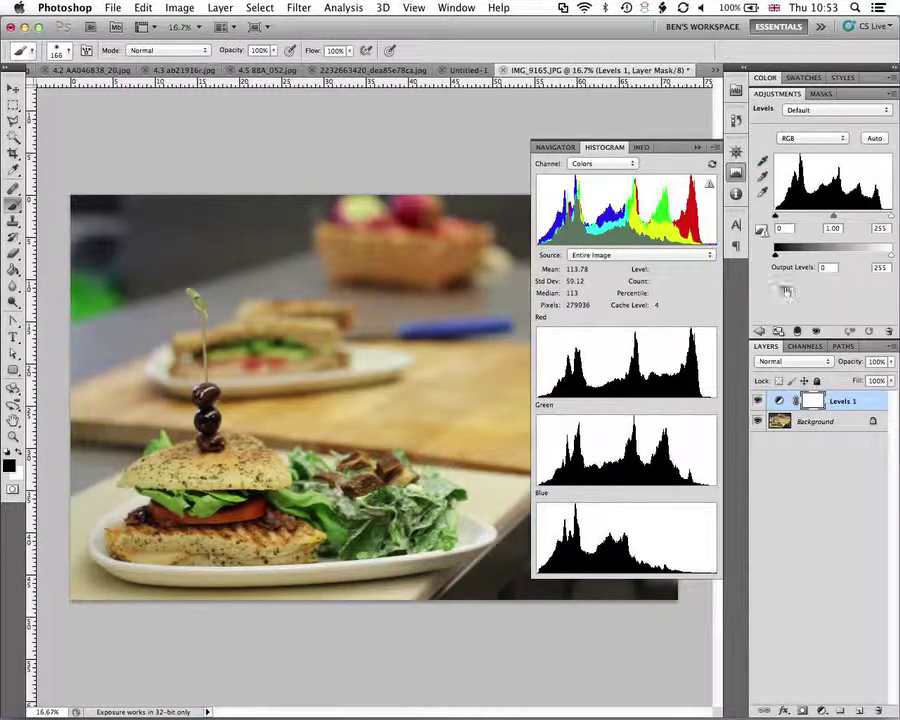
{"action": "left_click", "coordinate": [815, 139]}
Step: In Levels 1, set the Red midtone to 0.81 and the Blue midtone to 1.42
{"action": "left_click", "coordinate": [816, 147]}
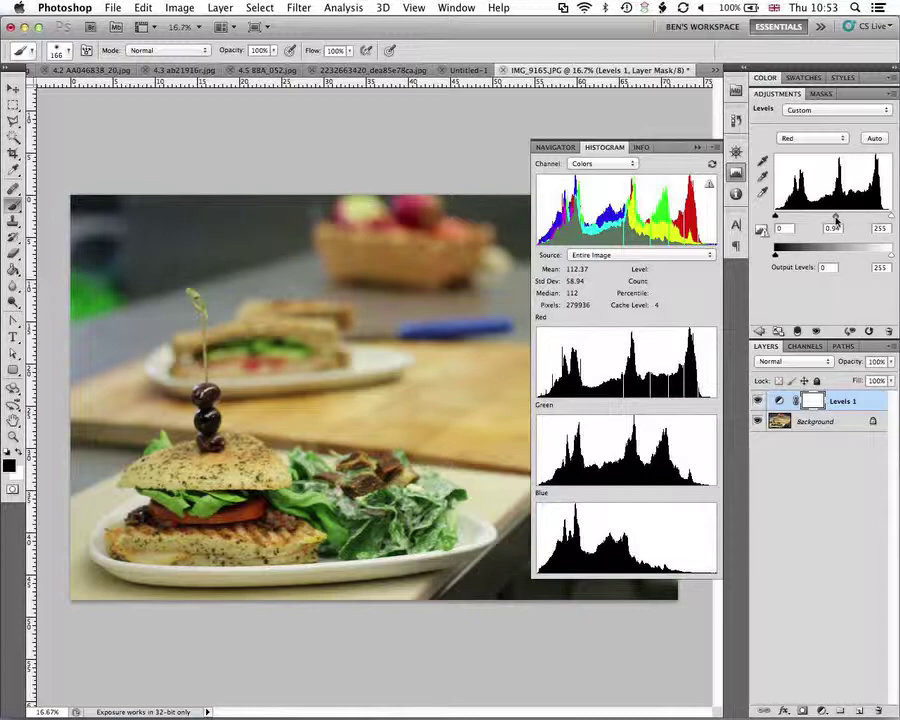
{"action": "mouse_move", "coordinate": [835, 218]}
{"action": "left_mouse_down"}
{"action": "mouse_move", "coordinate": [856, 222]}
{"action": "mouse_move", "coordinate": [842, 218]}
{"action": "left_mouse_up"}
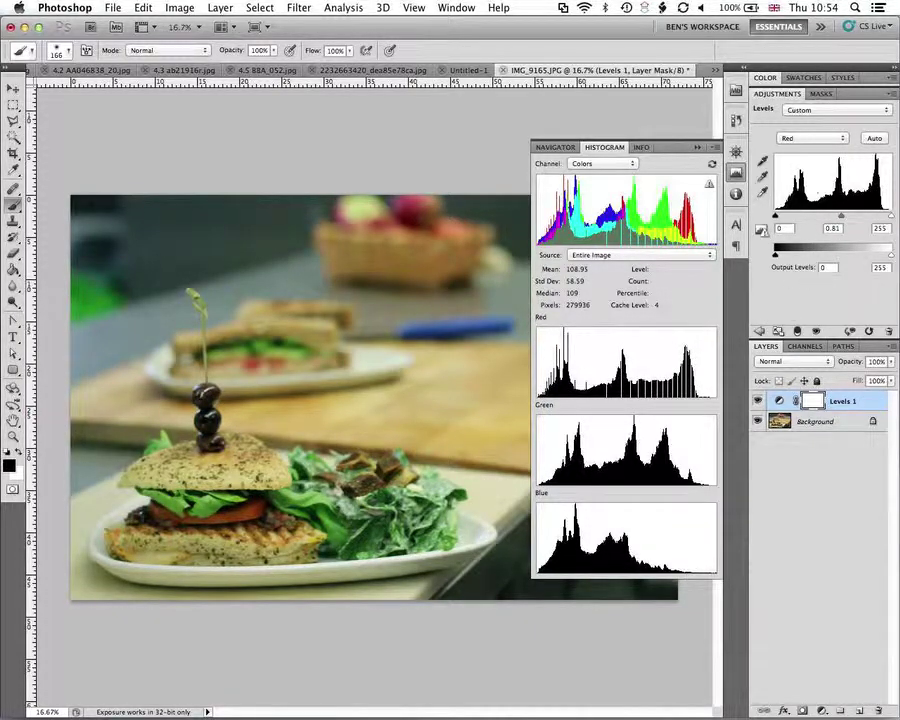
{"action": "left_click", "coordinate": [812, 138]}
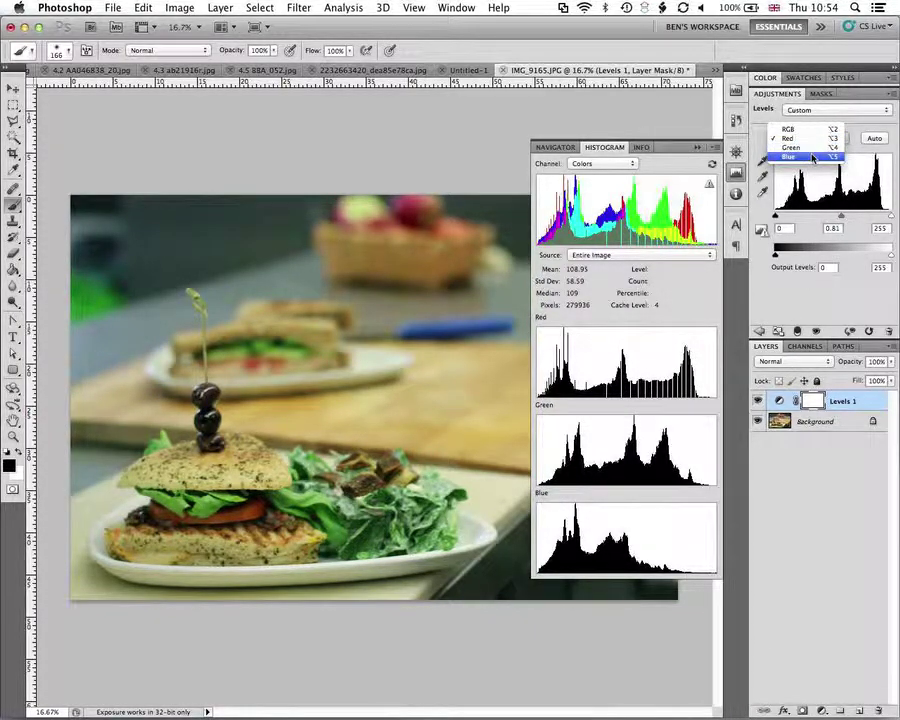
{"action": "left_click", "coordinate": [813, 157]}
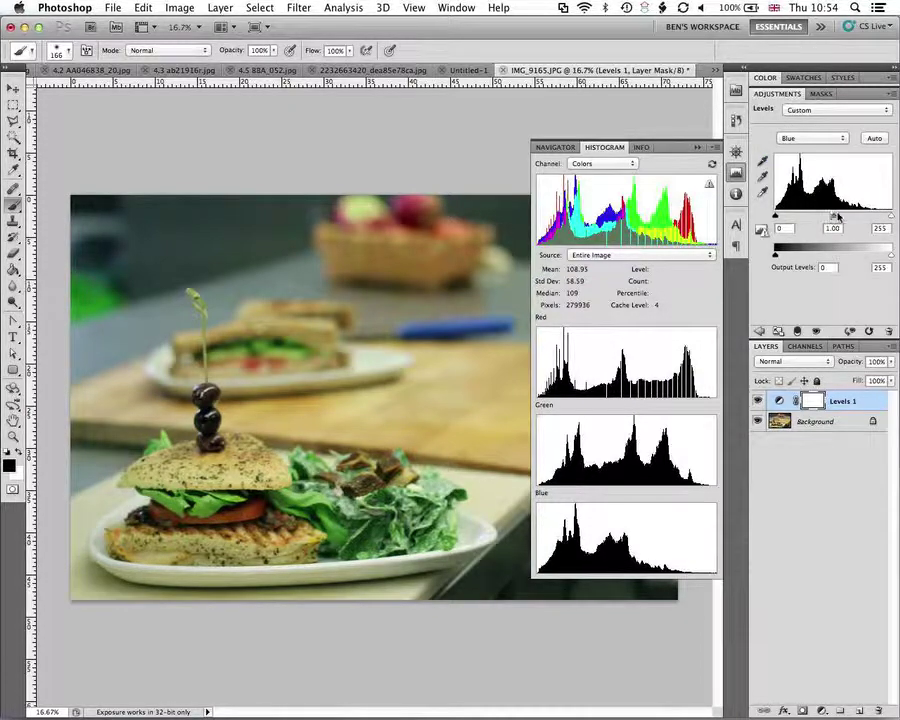
{"action": "left_click_drag", "start_coordinate": [833, 218], "coordinate": [818, 218]}
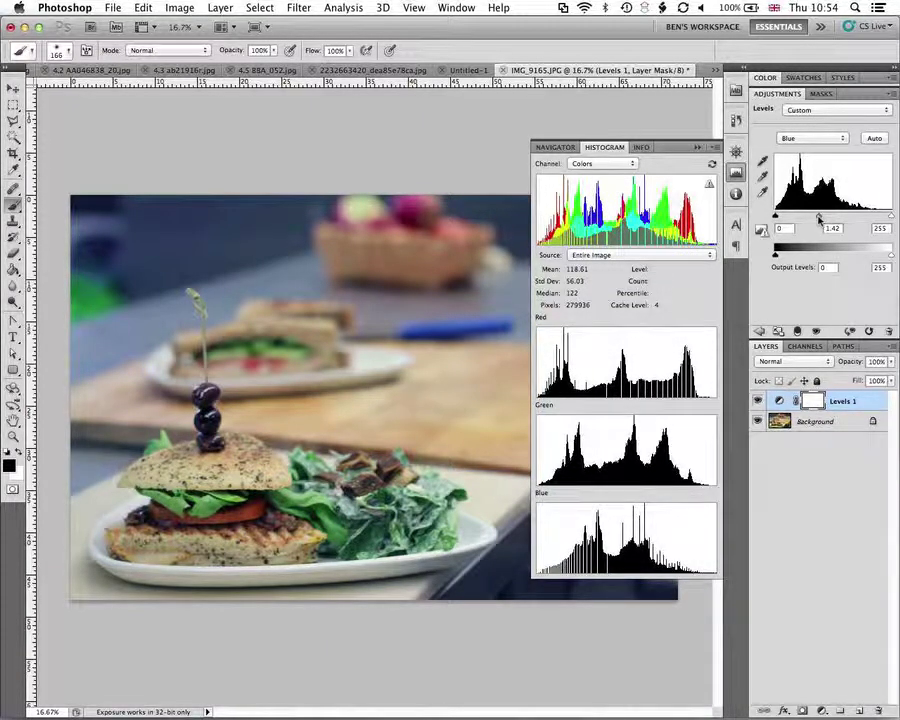
{"action": "left_click", "coordinate": [780, 478]}
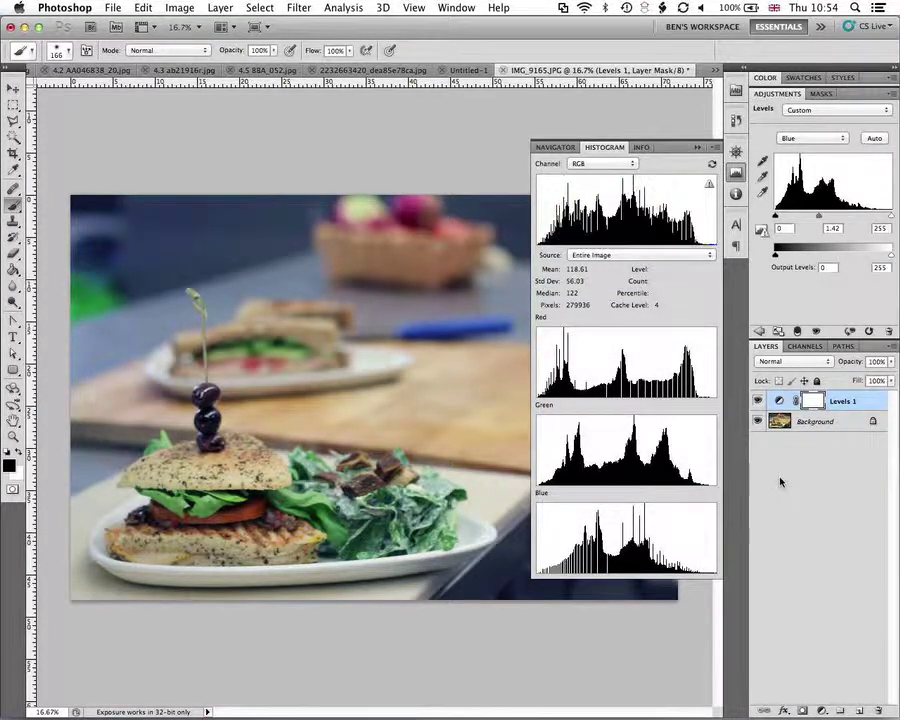
Step: Toggle Levels 1 visibility to compare the correction with the original photo
{"action": "left_click", "coordinate": [757, 401]}
{"action": "left_click", "coordinate": [757, 401]}
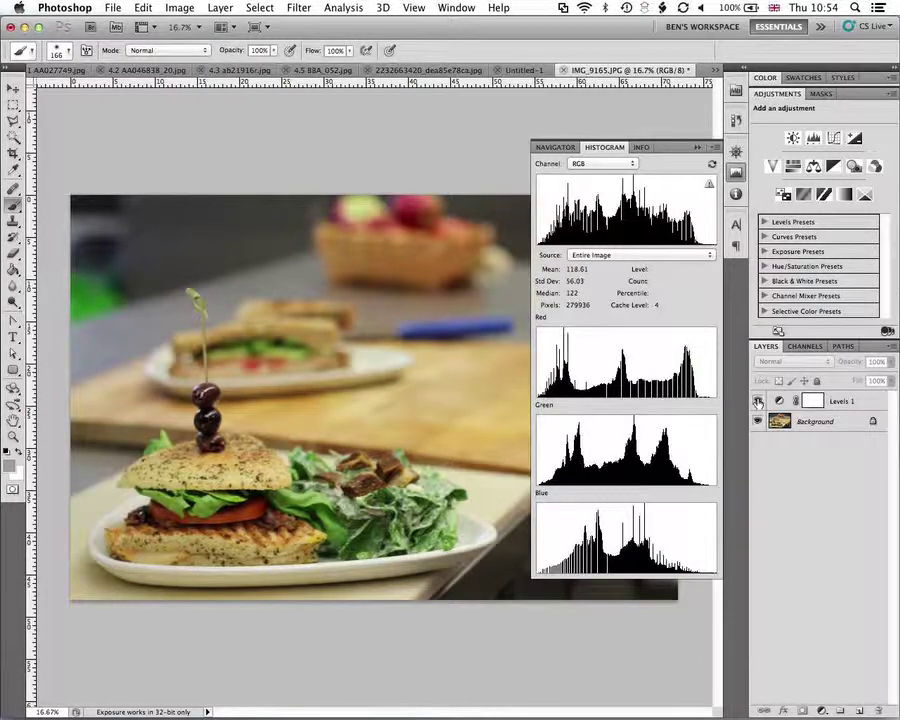
{"action": "left_click", "coordinate": [757, 401]}
Step: Close the Histogram panel and select Levels 1 to adjust its opacity
{"action": "mouse_move", "coordinate": [567, 410]}
{"action": "left_click", "coordinate": [694, 147]}
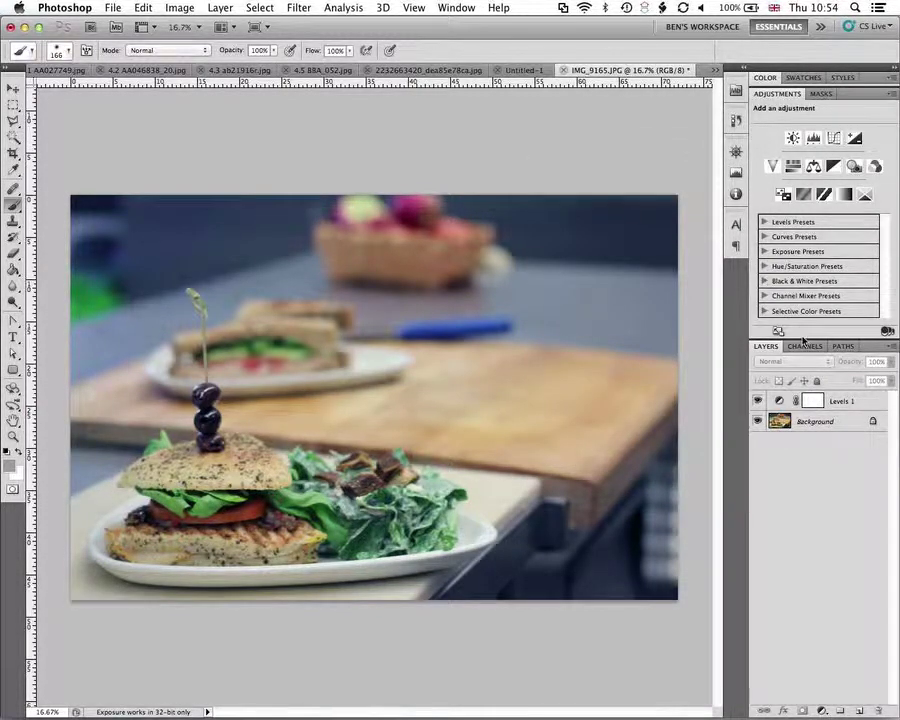
{"action": "left_click", "coordinate": [841, 409]}
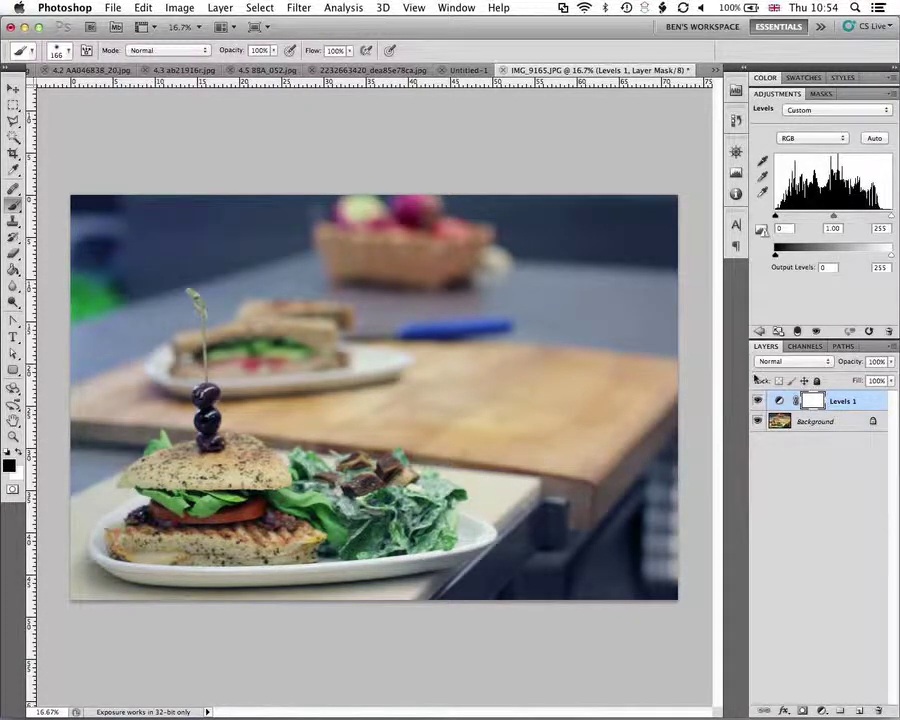
{"action": "left_click", "coordinate": [892, 363]}
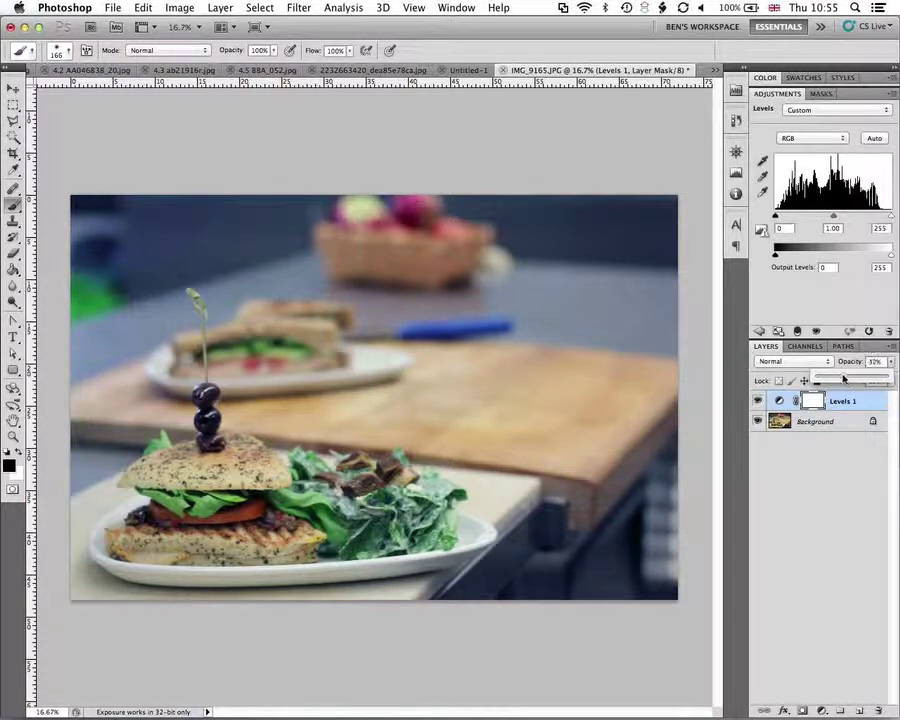
Step: Reduce the Levels 1 layer opacity to roughly half strength, then deselect it
{"action": "left_click_drag", "start_coordinate": [838, 378], "coordinate": [886, 379]}
{"action": "left_click_drag", "start_coordinate": [856, 376], "coordinate": [850, 377]}
{"action": "left_click", "coordinate": [836, 485]}
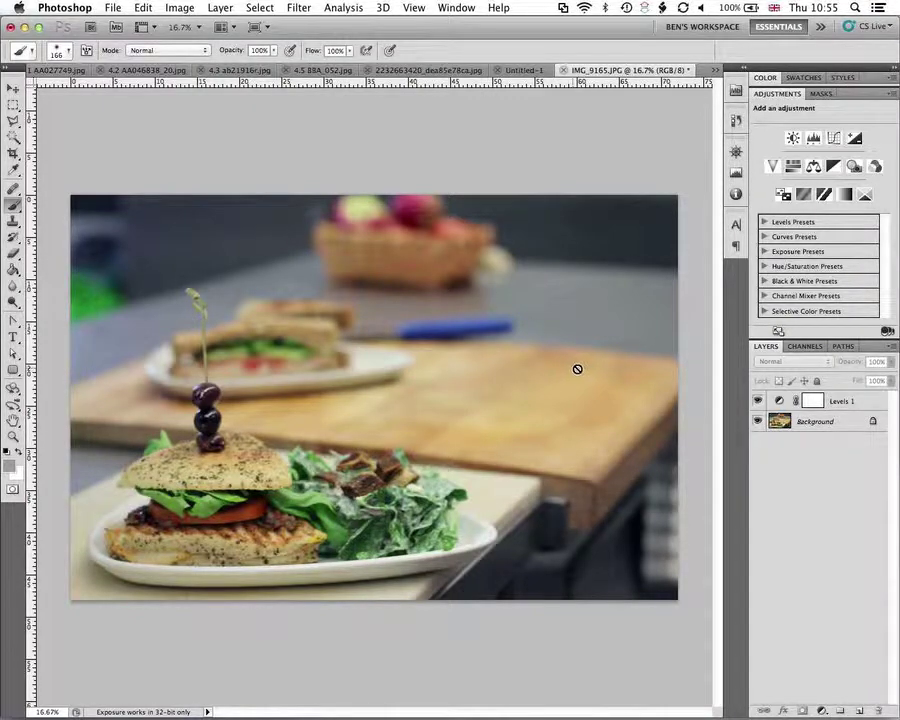
{"action": "left_click", "coordinate": [820, 711]}
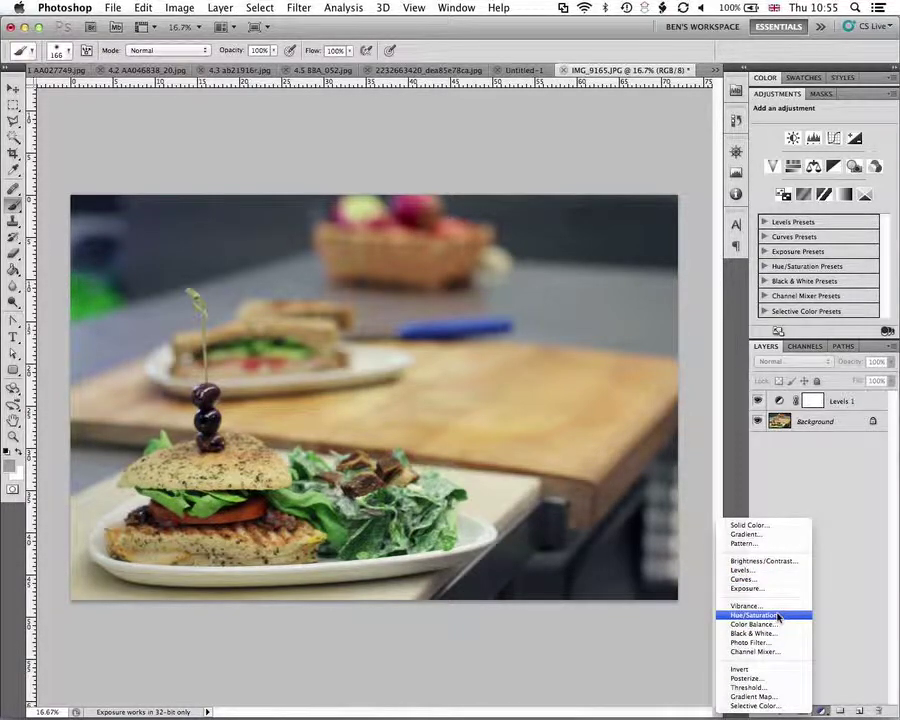
Step: Add a Hue/Saturation layer above Levels 1 with Saturation at -78
{"action": "left_click", "coordinate": [778, 617]}
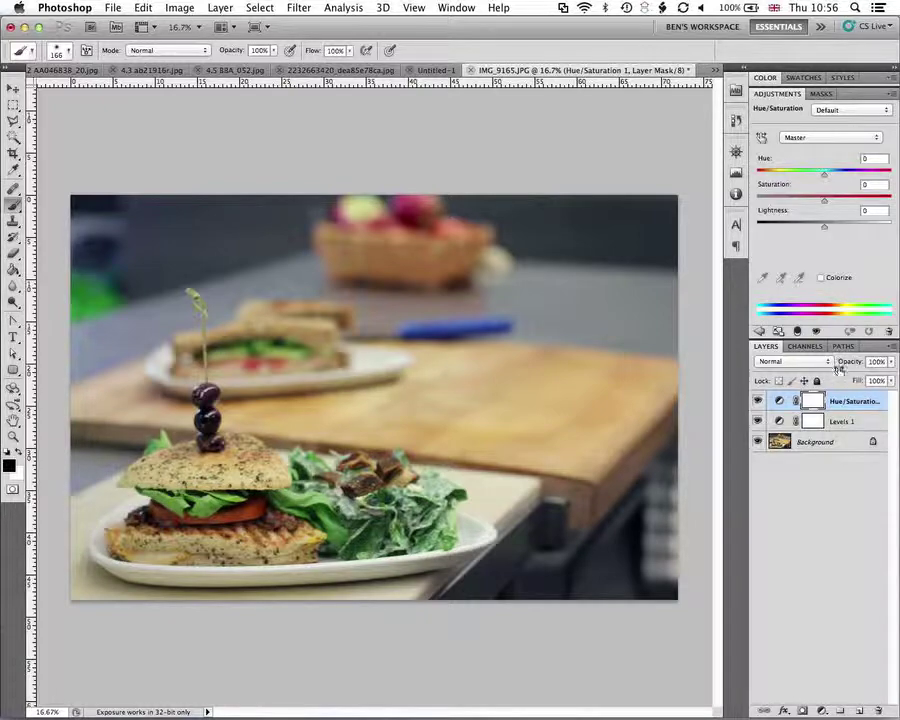
{"action": "left_click_drag", "start_coordinate": [824, 203], "coordinate": [771, 205]}
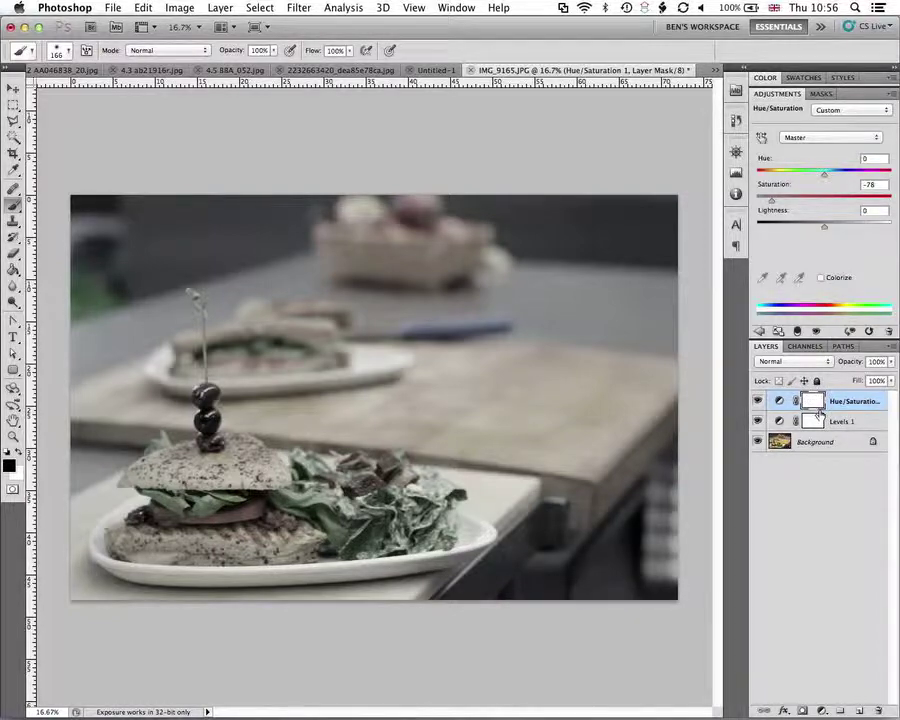
{"action": "left_click", "coordinate": [813, 424]}
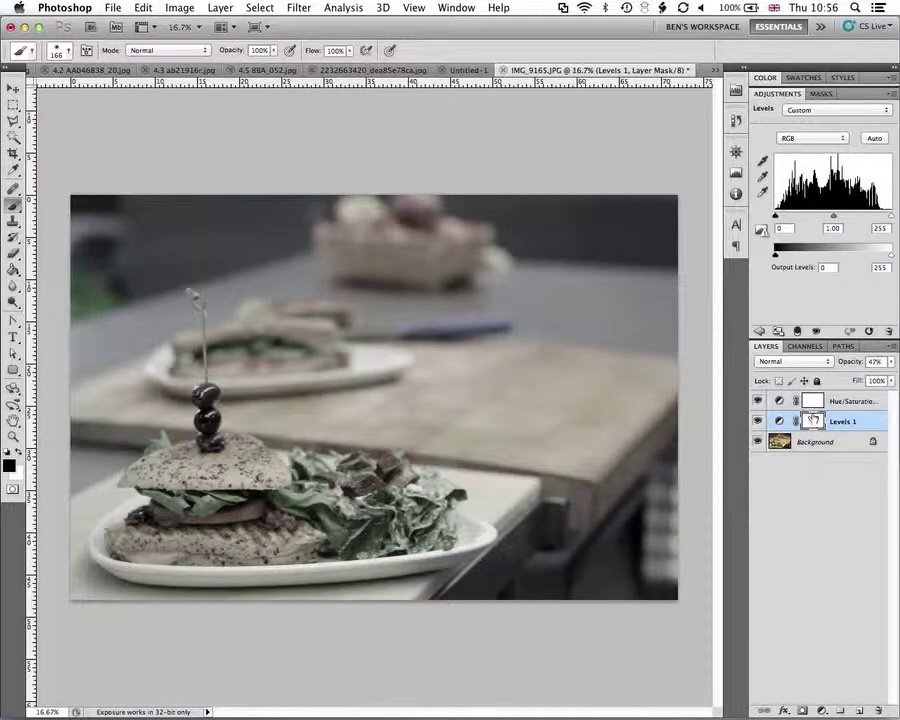
Step: Select the Hue/Saturation layer and give the brush 0% hardness
{"action": "left_click", "coordinate": [814, 403]}
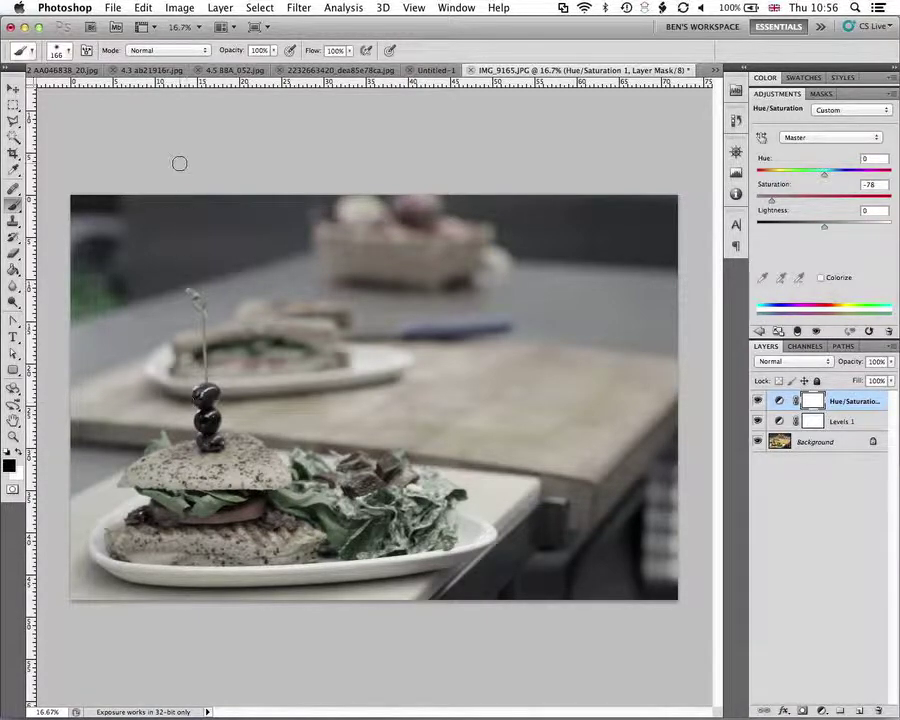
{"action": "left_click", "coordinate": [71, 50]}
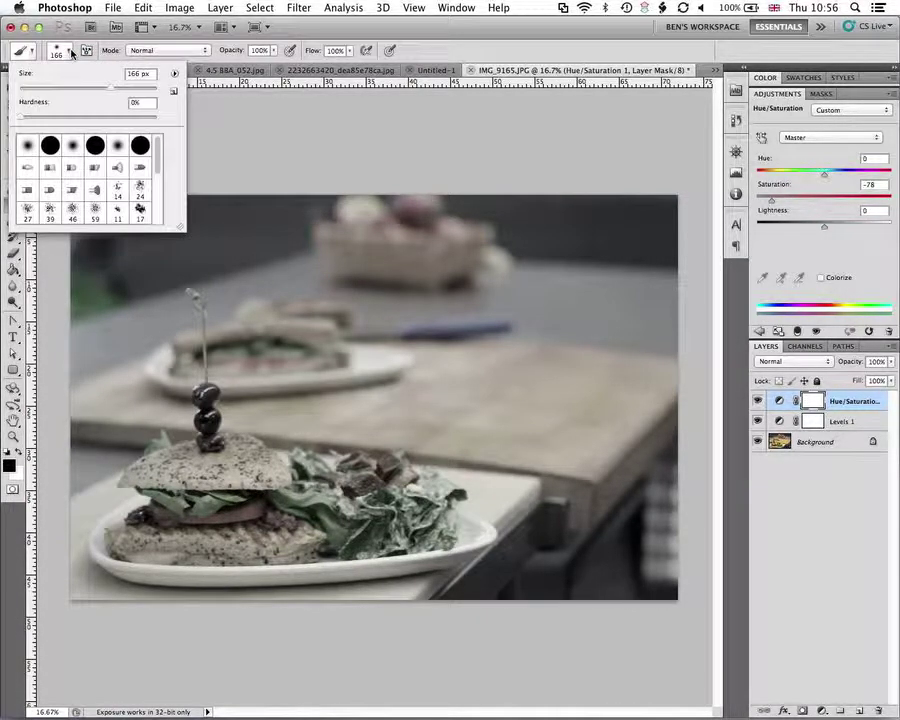
{"action": "left_click", "coordinate": [26, 117]}
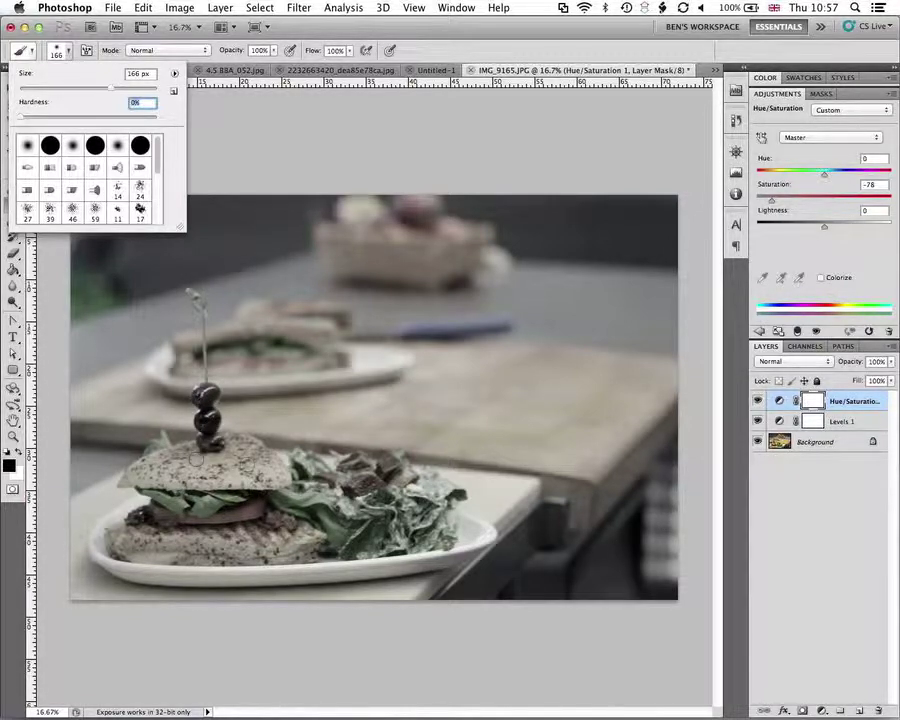
{"action": "mouse_move", "coordinate": [115, 92]}
{"action": "left_mouse_down"}
{"action": "mouse_move", "coordinate": [152, 89]}
{"action": "mouse_move", "coordinate": [160, 100]}
{"action": "left_mouse_up"}
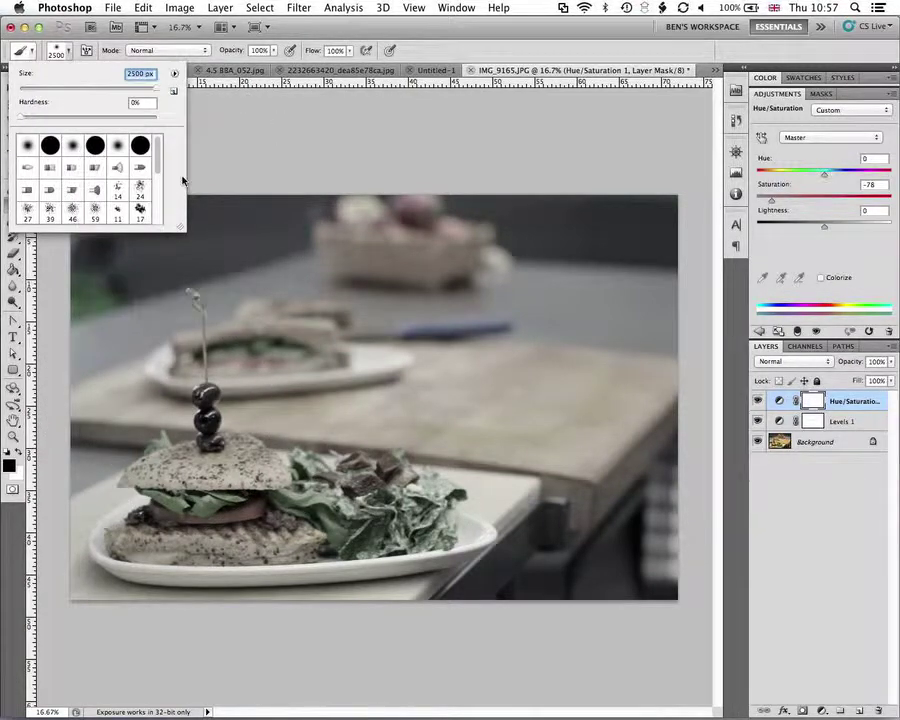
{"action": "left_click_drag", "start_coordinate": [155, 92], "coordinate": [138, 91]}
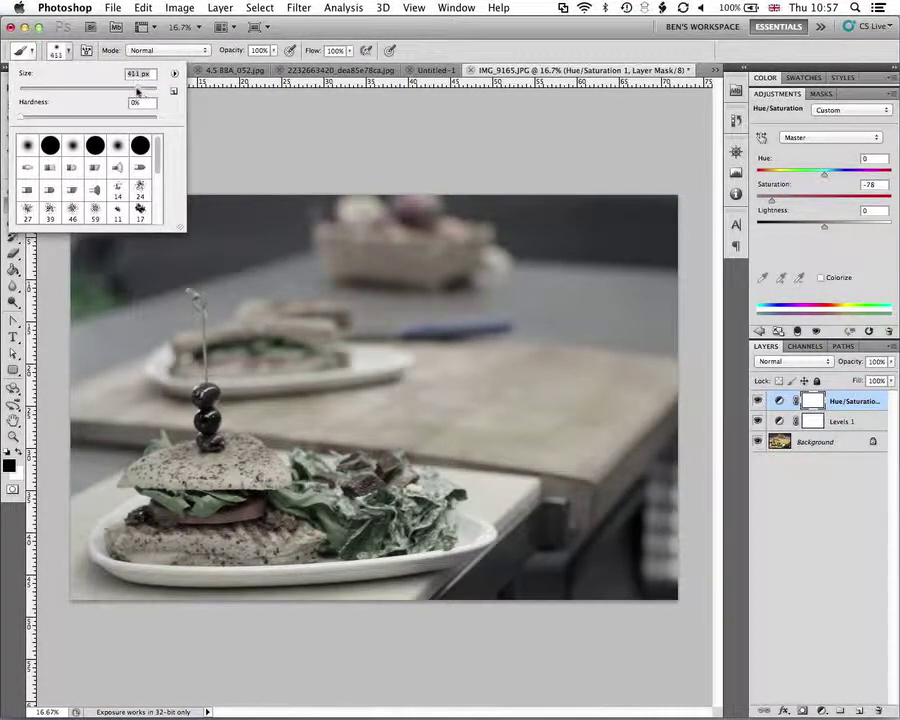
{"action": "left_click_drag", "start_coordinate": [141, 90], "coordinate": [130, 92]}
{"action": "left_click", "coordinate": [67, 50]}
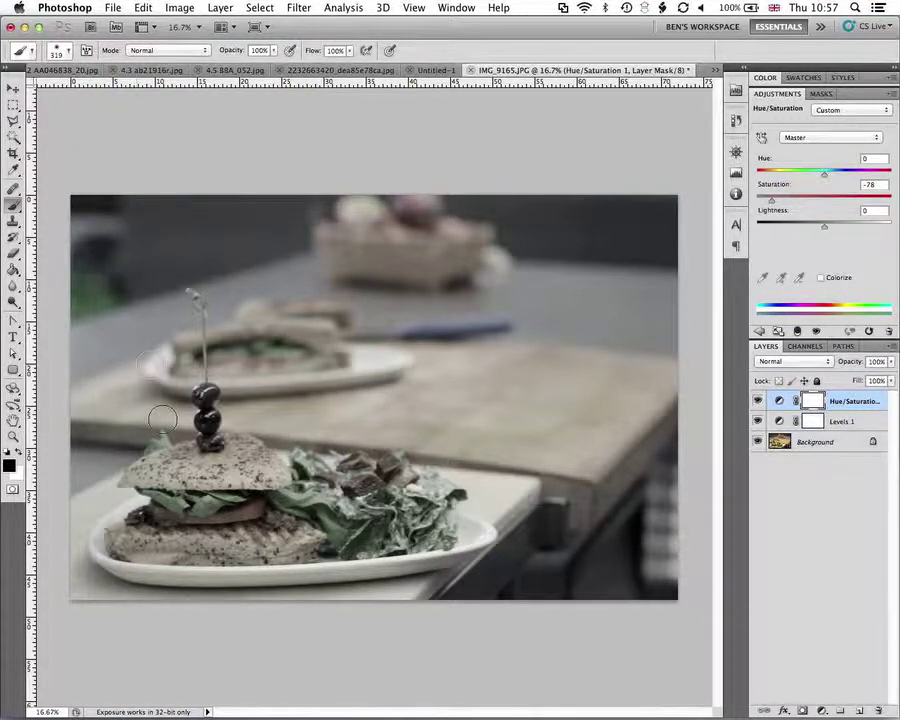
Step: Resize the brush to about 666 px and begin painting the sandwich filling on the mask
{"action": "right_click", "coordinate": [252, 482]}
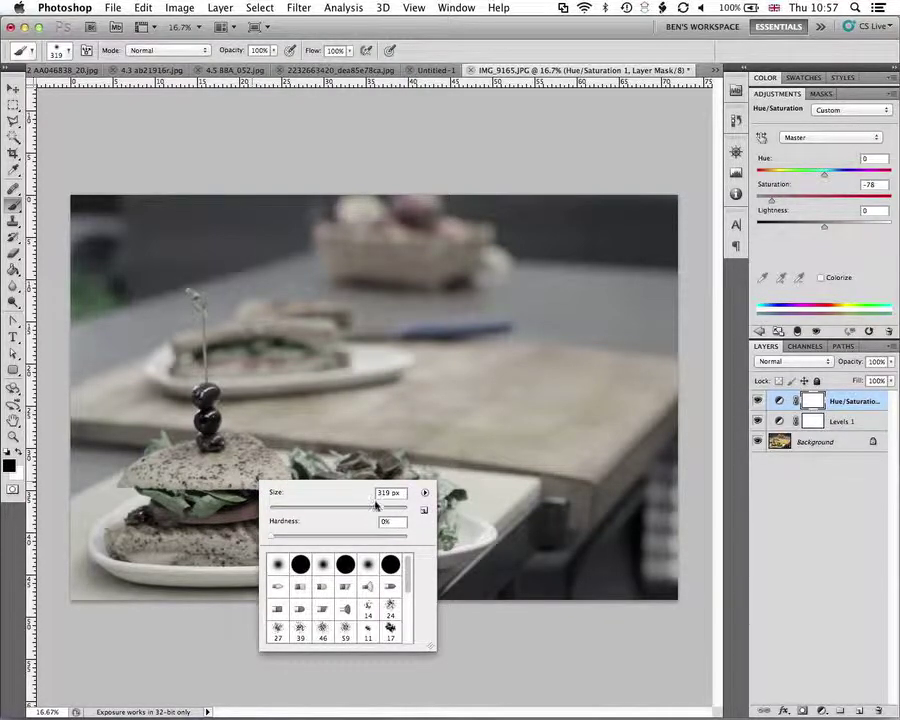
{"action": "mouse_move", "coordinate": [382, 510]}
{"action": "left_mouse_down"}
{"action": "mouse_move", "coordinate": [352, 510]}
{"action": "mouse_move", "coordinate": [396, 513]}
{"action": "left_mouse_up"}
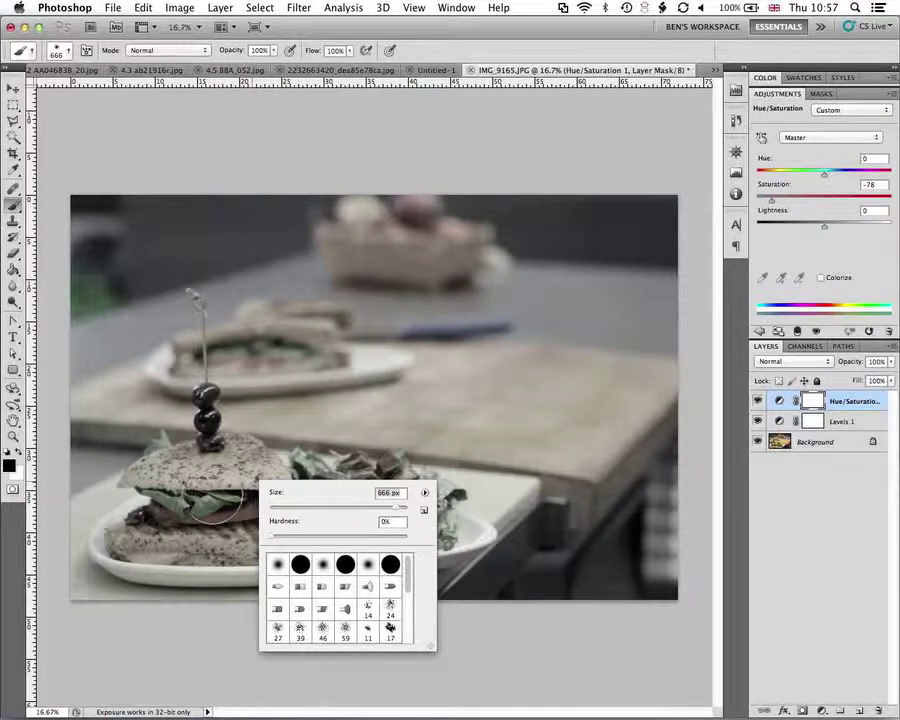
{"action": "left_click", "coordinate": [222, 510]}
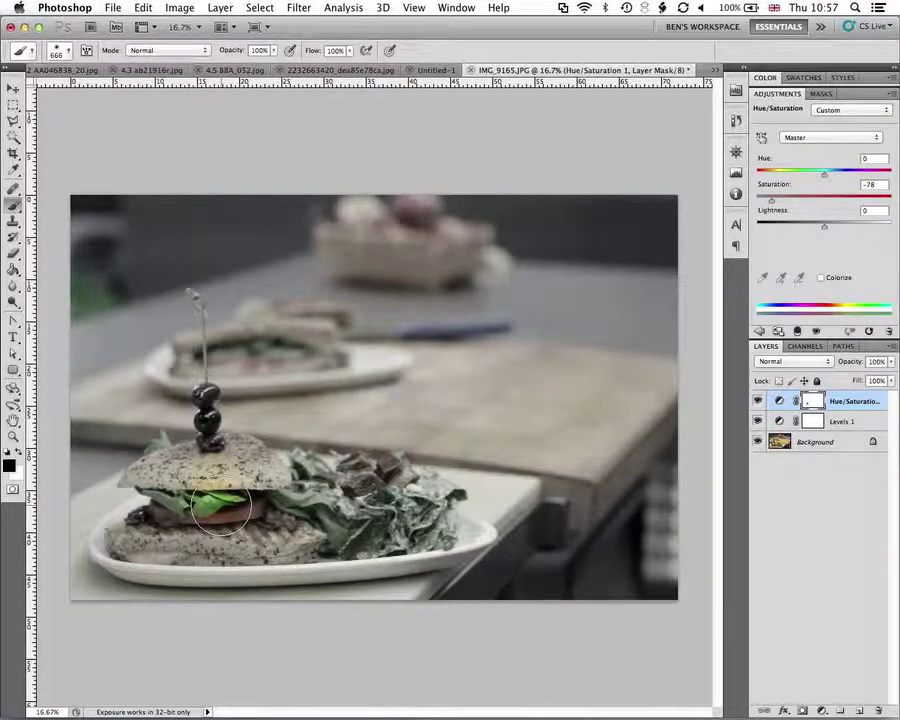
Step: Paint black on the mask over the tomato, bun, lettuce, olives and salad
{"action": "mouse_move", "coordinate": [222, 510]}
{"action": "left_mouse_down"}
{"action": "mouse_move", "coordinate": [192, 532]}
{"action": "mouse_move", "coordinate": [158, 516]}
{"action": "mouse_move", "coordinate": [250, 506]}
{"action": "mouse_move", "coordinate": [230, 472]}
{"action": "mouse_move", "coordinate": [200, 466]}
{"action": "mouse_move", "coordinate": [172, 480]}
{"action": "mouse_move", "coordinate": [148, 512]}
{"action": "left_mouse_up"}
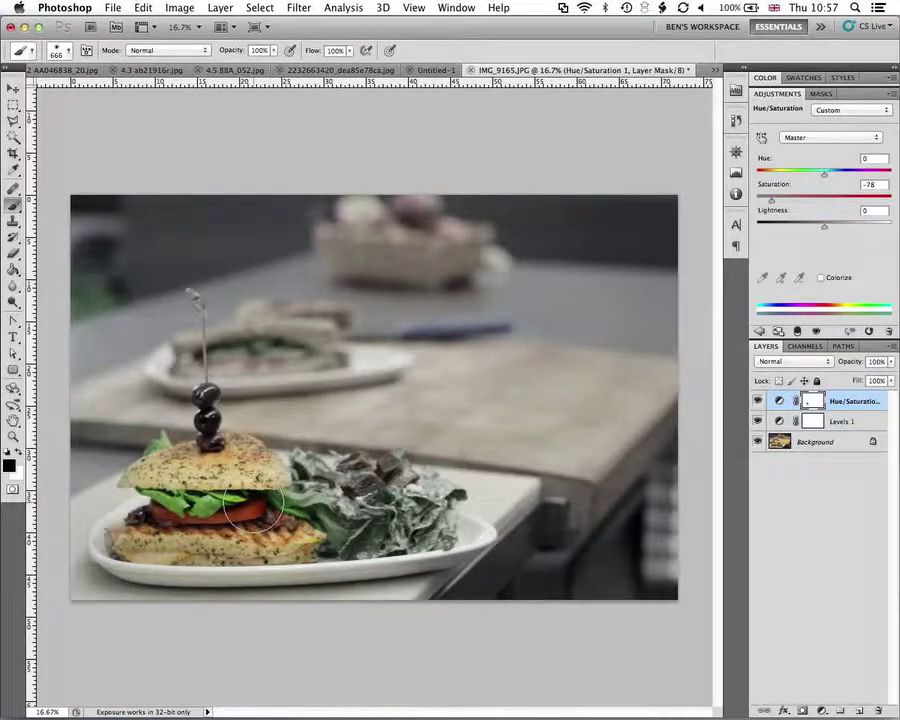
{"action": "mouse_move", "coordinate": [292, 472]}
{"action": "left_mouse_down"}
{"action": "mouse_move", "coordinate": [314, 497]}
{"action": "mouse_move", "coordinate": [335, 482]}
{"action": "mouse_move", "coordinate": [417, 523]}
{"action": "mouse_move", "coordinate": [390, 510]}
{"action": "mouse_move", "coordinate": [385, 490]}
{"action": "mouse_move", "coordinate": [355, 465]}
{"action": "mouse_move", "coordinate": [370, 468]}
{"action": "left_mouse_up"}
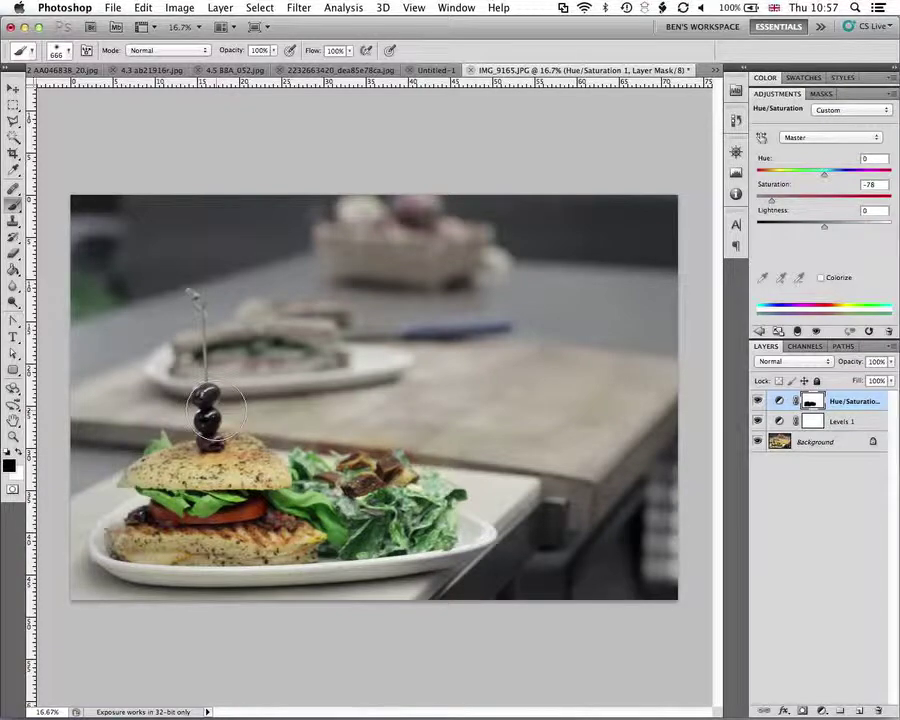
{"action": "left_click_drag", "start_coordinate": [207, 400], "coordinate": [207, 430]}
{"action": "left_click_drag", "start_coordinate": [360, 446], "coordinate": [477, 482]}
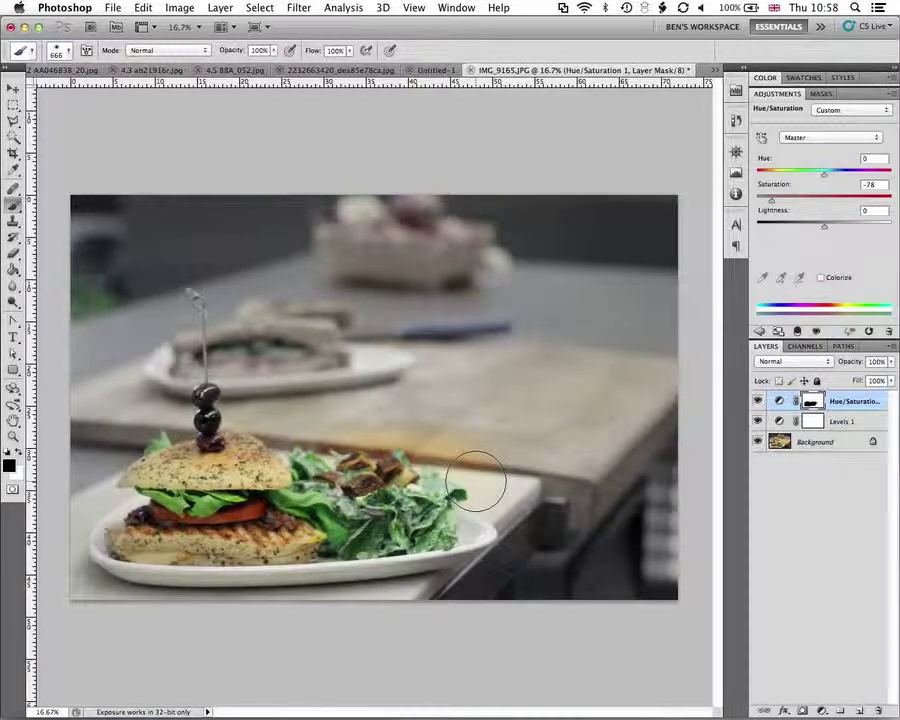
{"action": "left_click", "coordinate": [19, 454]}
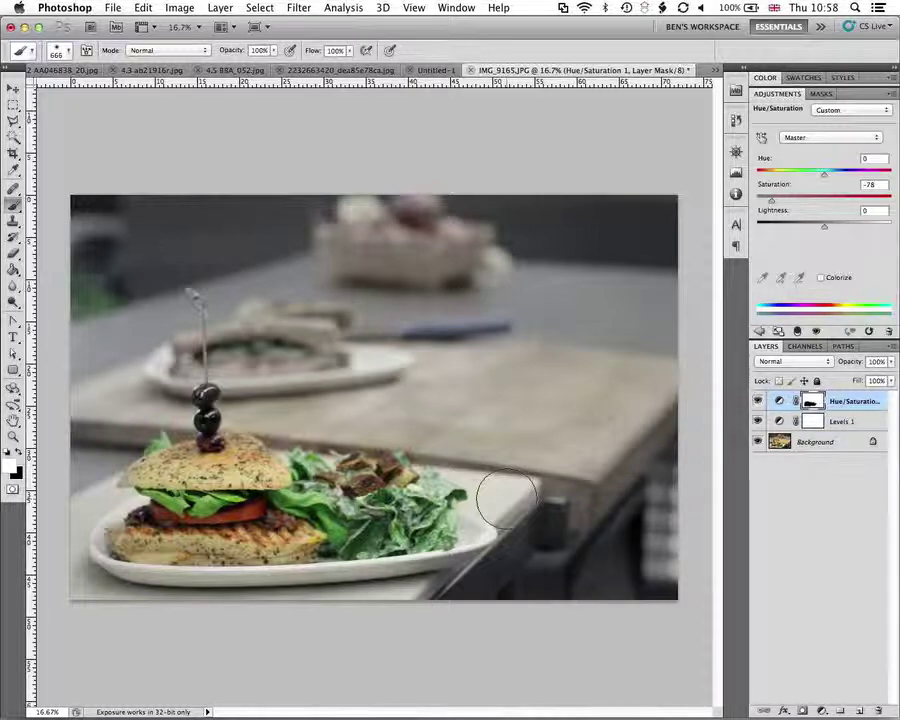
Step: Shrink the brush in three steps with [ to touch up the board edge
{"action": "key", "text": "bracketleft"}
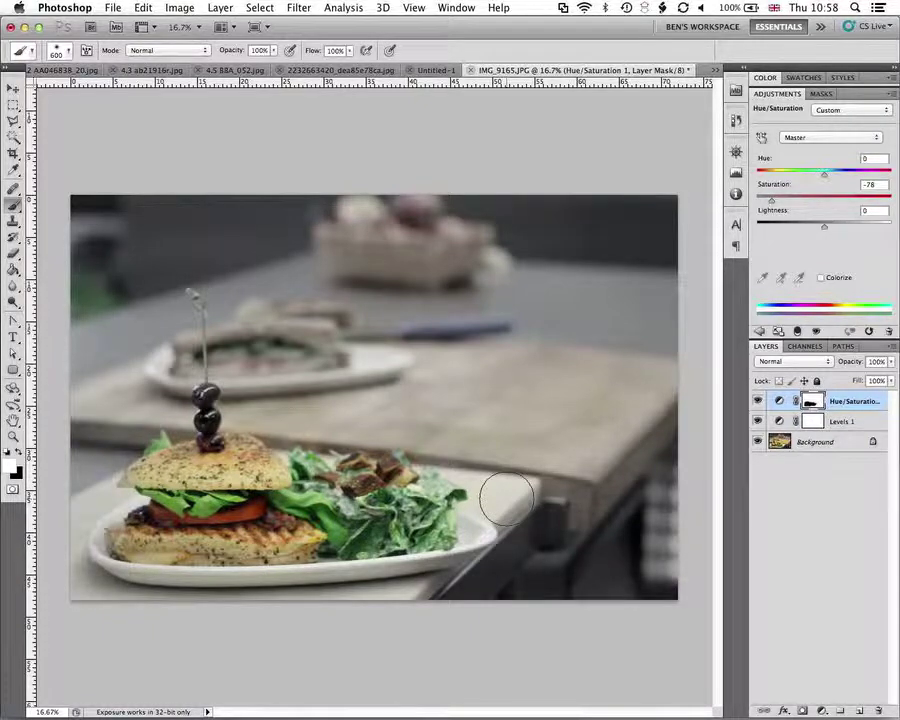
{"action": "key", "text": "bracketleft"}
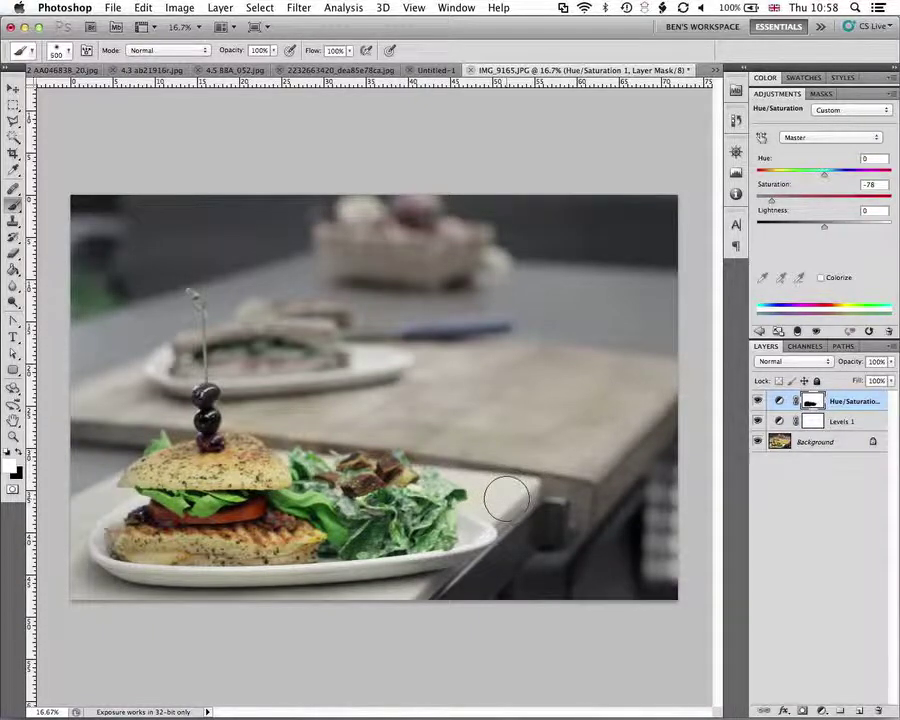
{"action": "key", "text": "bracketleft"}
{"action": "key", "text": "bracketleft"}
{"action": "key", "text": "bracketleft"}
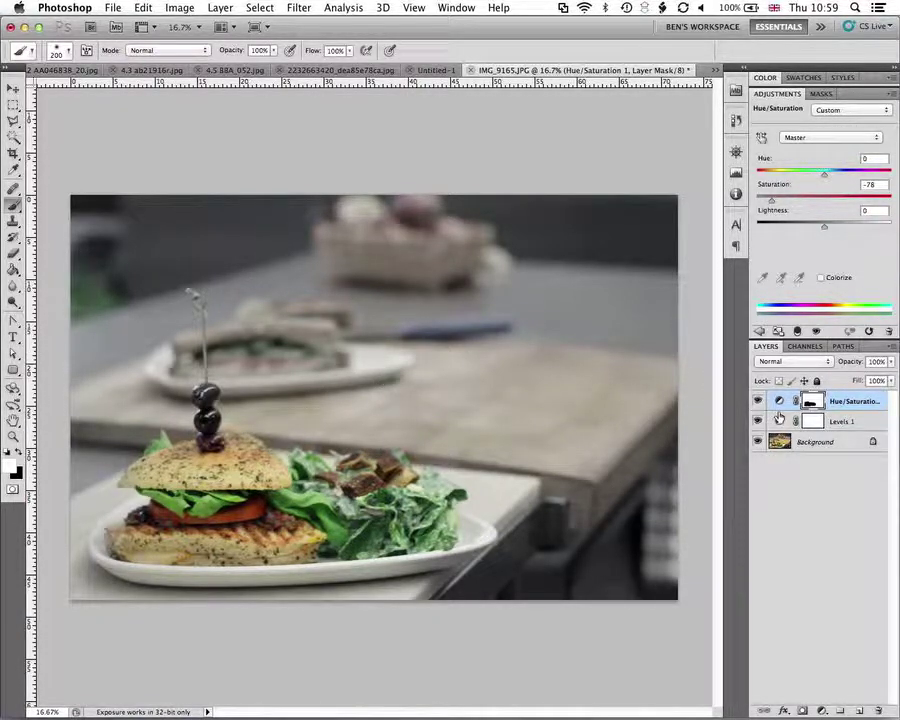
Step: Lower the Hue/Saturation 1 layer's opacity to 77%
{"action": "left_click", "coordinate": [842, 403]}
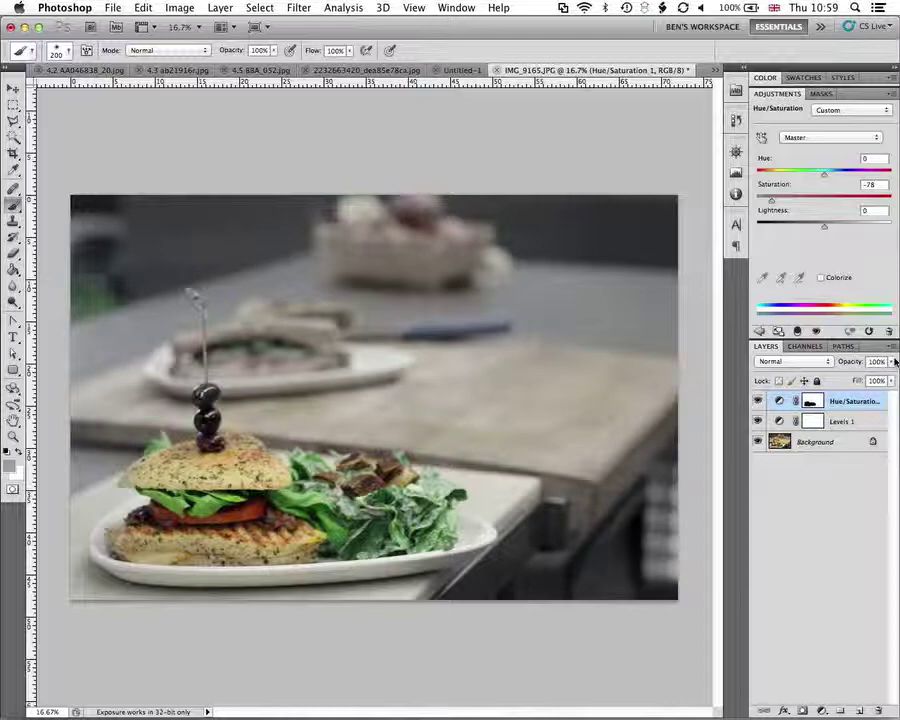
{"action": "left_click", "coordinate": [893, 361]}
{"action": "mouse_move", "coordinate": [885, 379]}
{"action": "left_mouse_down"}
{"action": "mouse_move", "coordinate": [847, 380]}
{"action": "mouse_move", "coordinate": [888, 380]}
{"action": "mouse_move", "coordinate": [868, 380]}
{"action": "mouse_move", "coordinate": [878, 381]}
{"action": "left_mouse_up"}
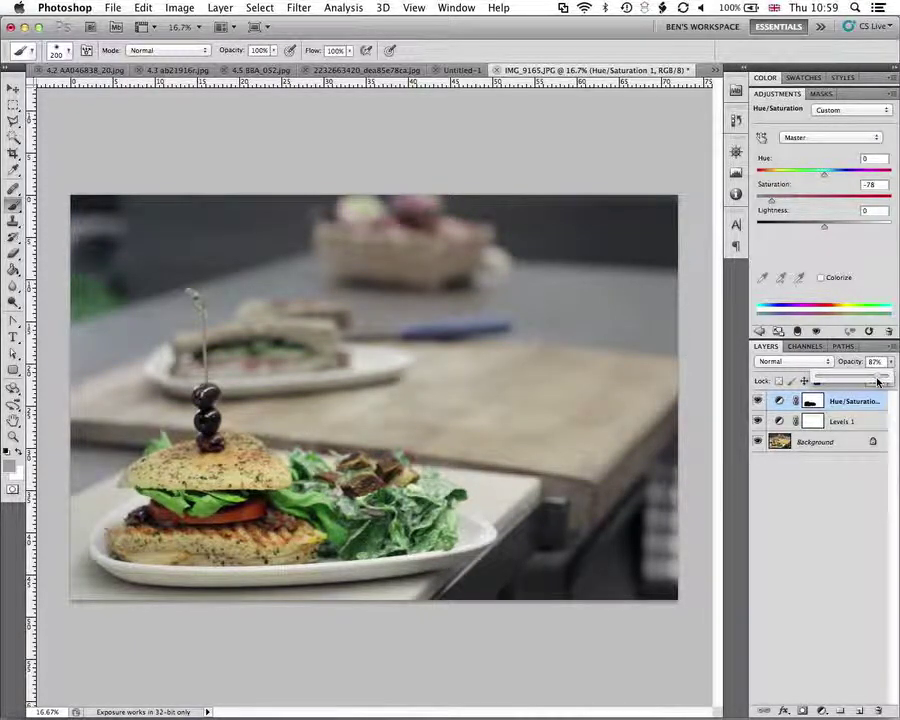
{"action": "mouse_move", "coordinate": [878, 381]}
{"action": "left_mouse_down"}
{"action": "mouse_move", "coordinate": [855, 381]}
{"action": "mouse_move", "coordinate": [870, 380]}
{"action": "left_mouse_up"}
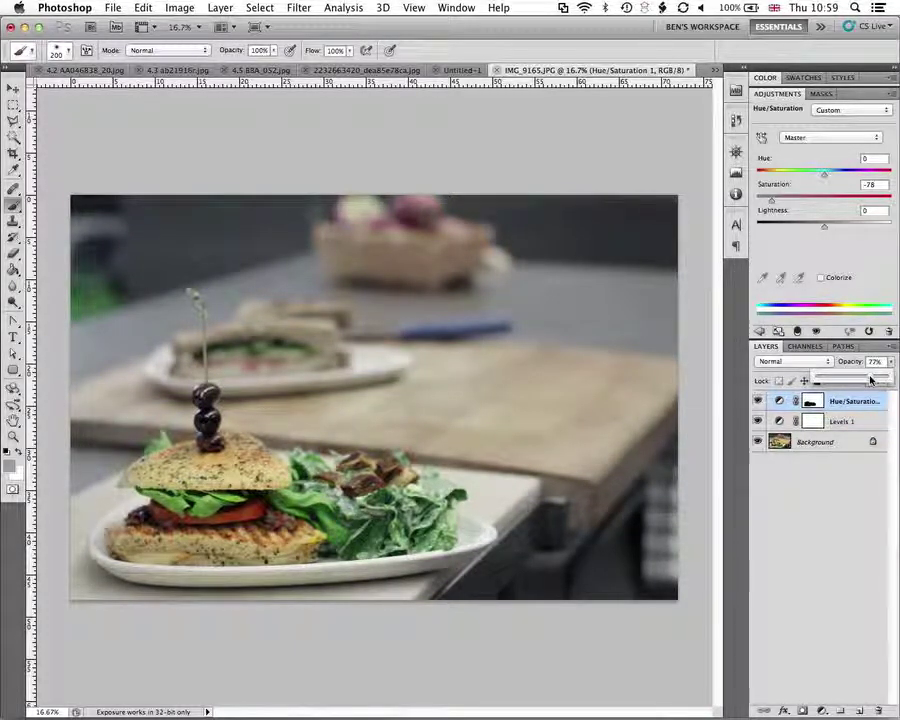
{"action": "left_click", "coordinate": [13, 89]}
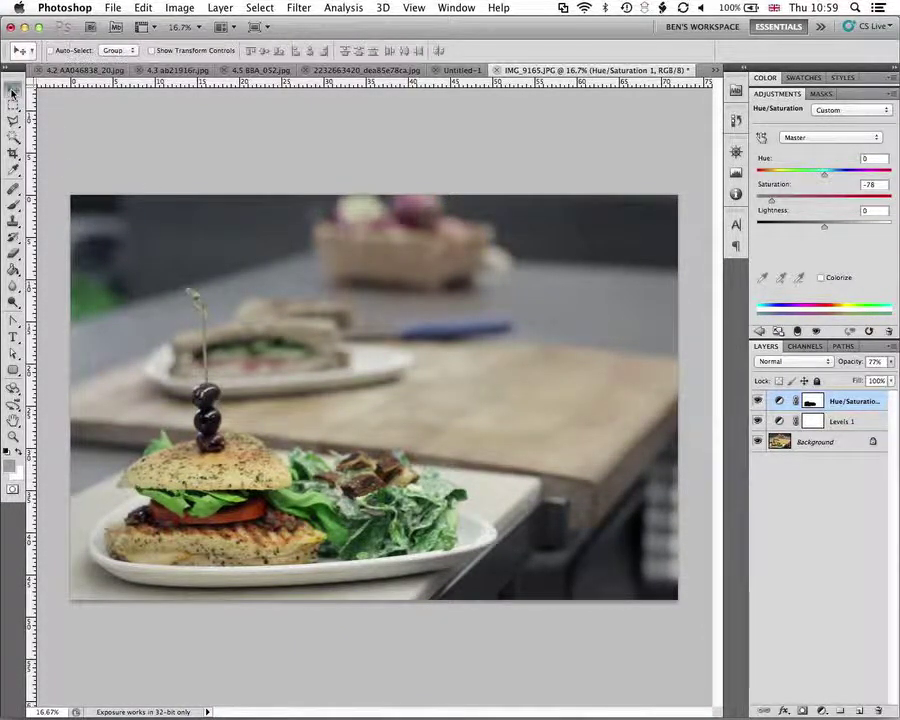
{"action": "left_click", "coordinate": [758, 401]}
{"action": "left_click", "coordinate": [758, 401]}
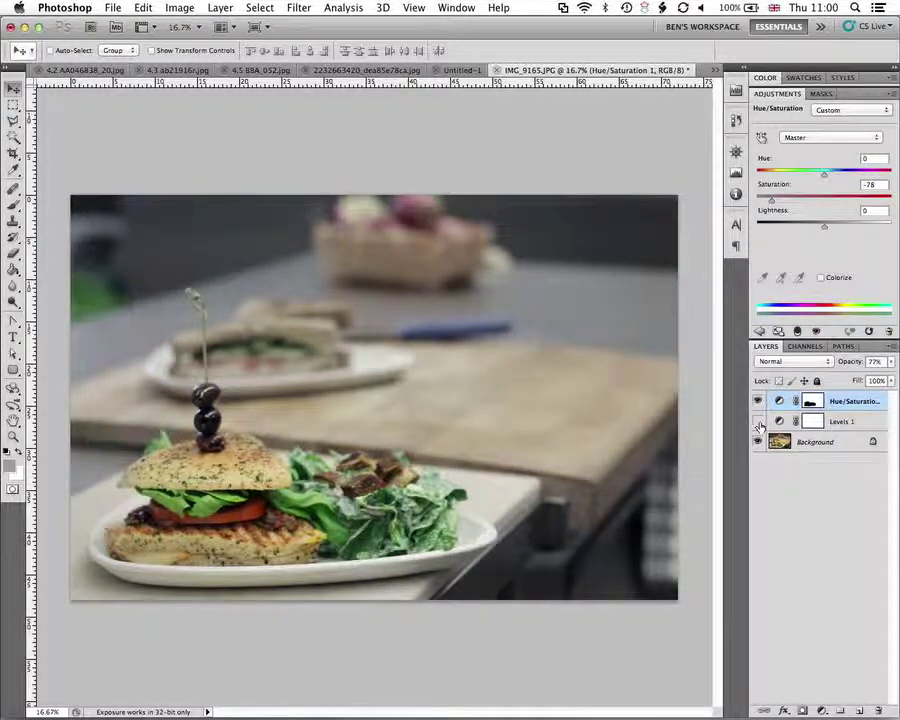